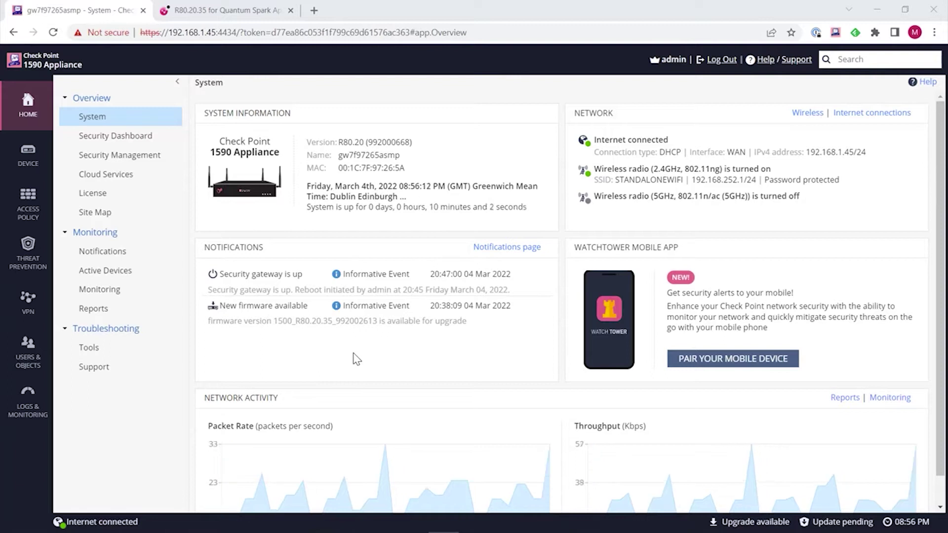
- Bring up the New firmware available notice and its R80.20.35 Upgrade available details from the status bar
left_click_drag(222, 306, 311, 305)
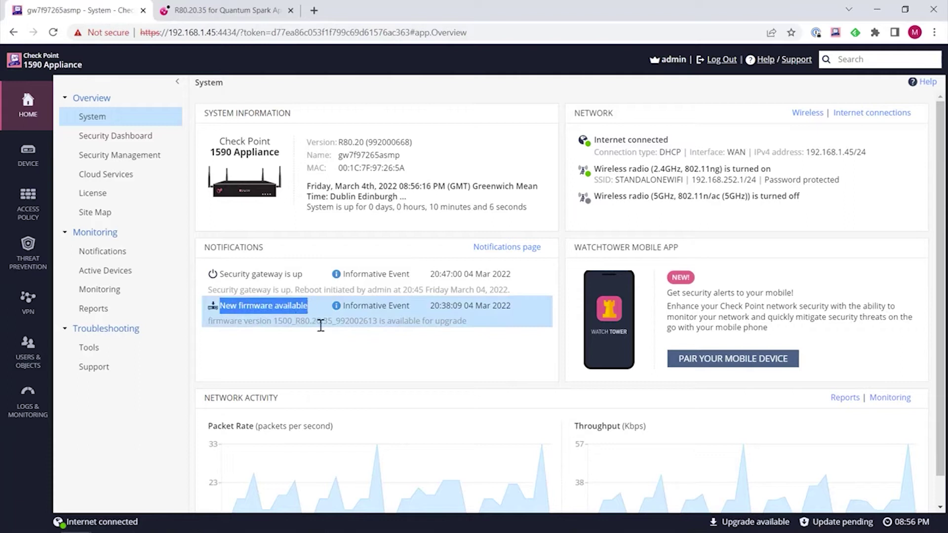
left_click(324, 357)
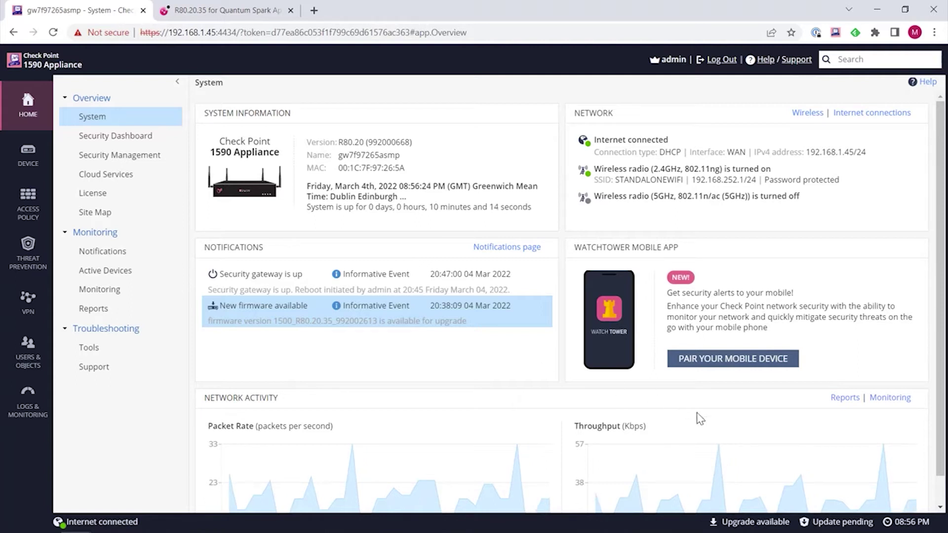
left_click(759, 525)
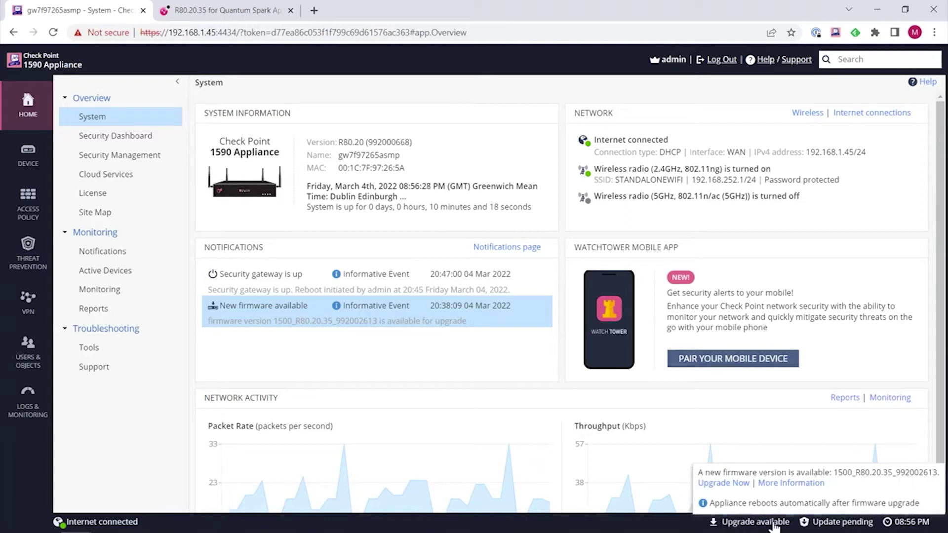
- Follow the upgrade popup link to the Device > System Operations firmware page
left_click(762, 525)
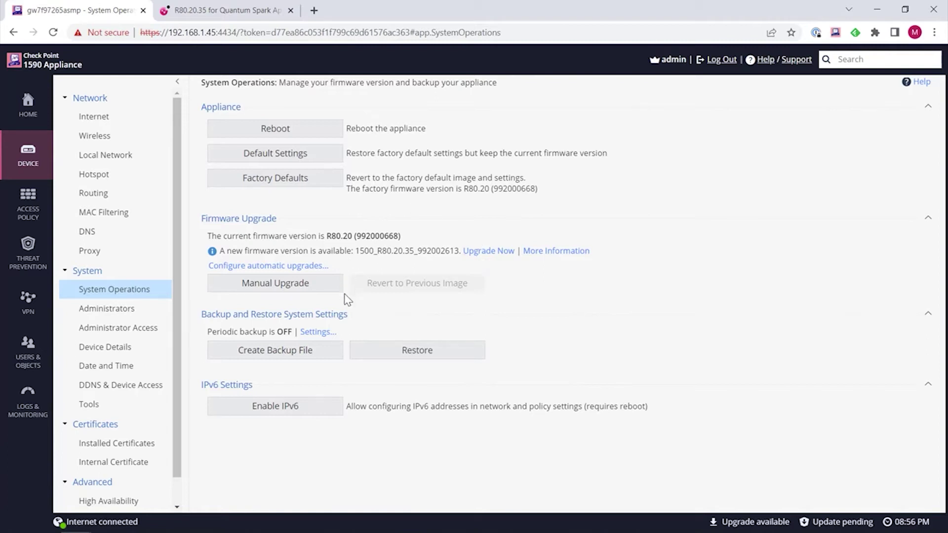
- Run Manual Upgrade, choose image fw1_vx_dep_R80_20_35_992002467, then close the wizard without uploading
left_click(300, 287)
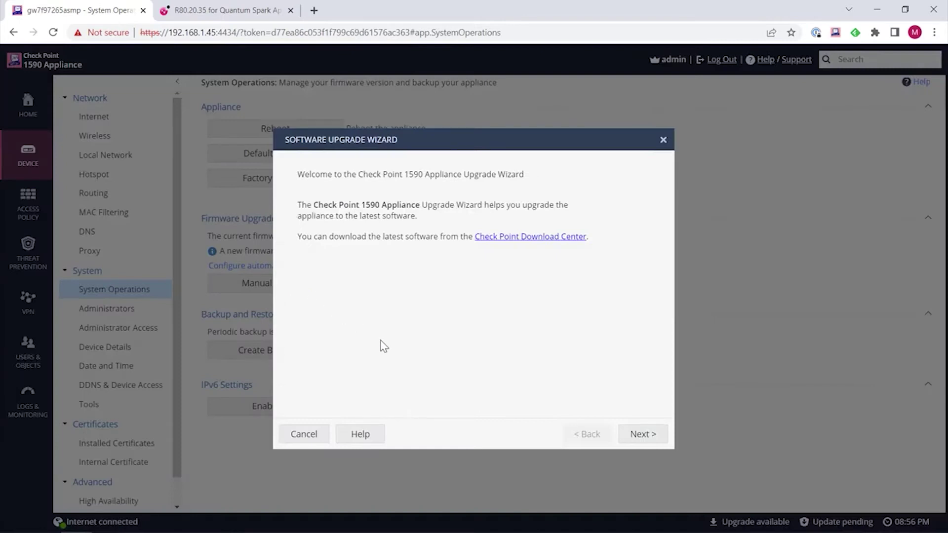
left_click(648, 436)
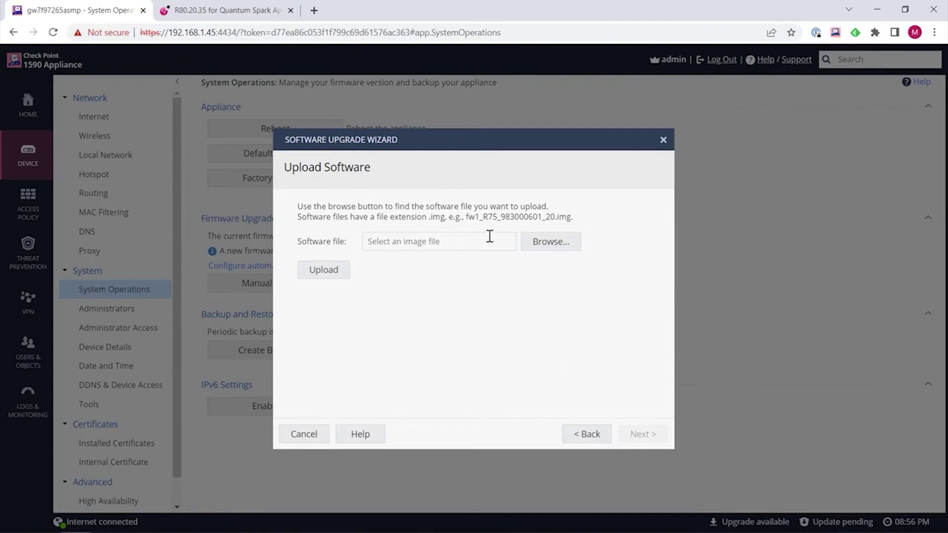
left_click(559, 253)
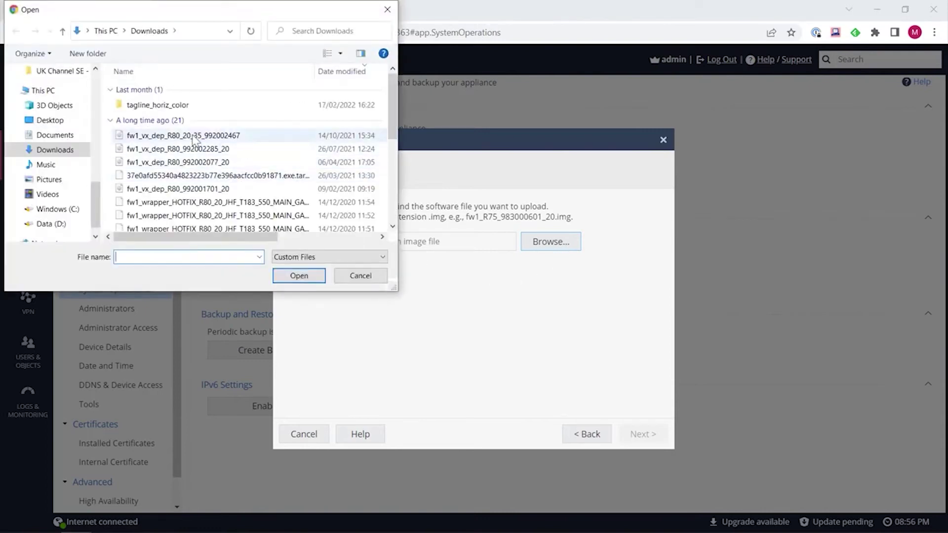
left_click(195, 139)
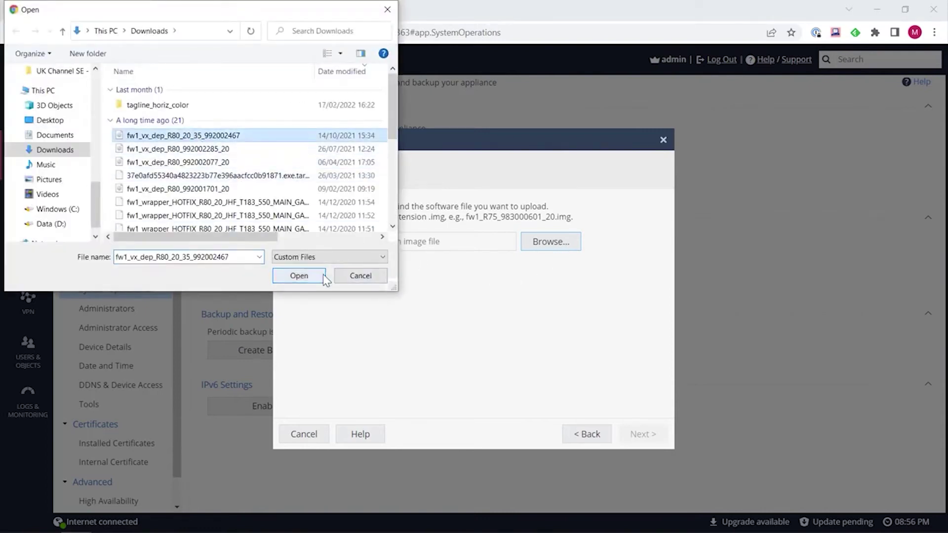
left_click(299, 276)
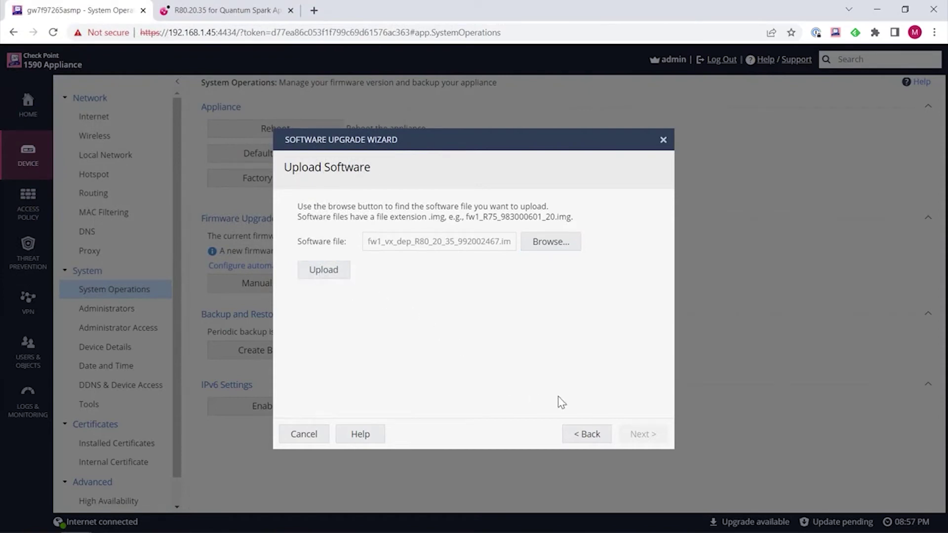
left_click(664, 140)
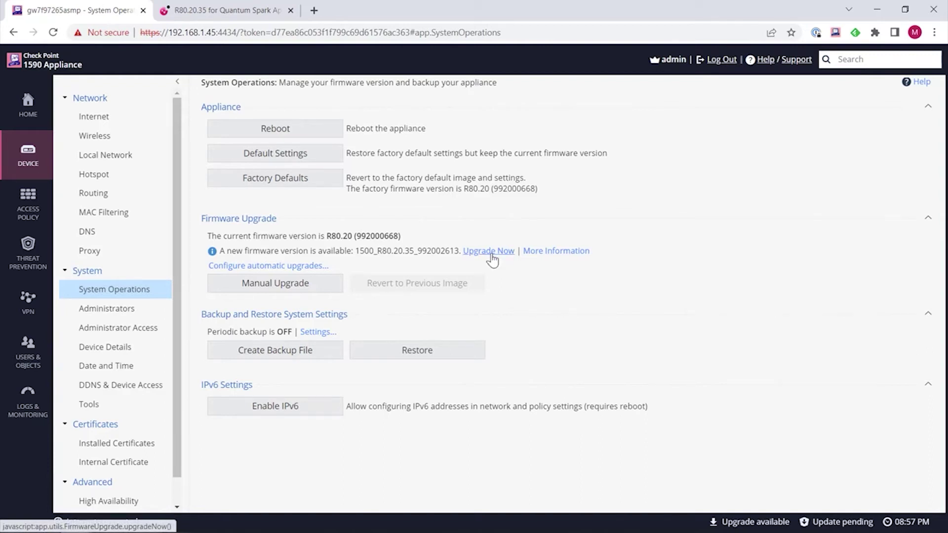
- Launch Upgrade Now so the gateway downloads, installs and reboots into R80.20.35
left_click(490, 254)
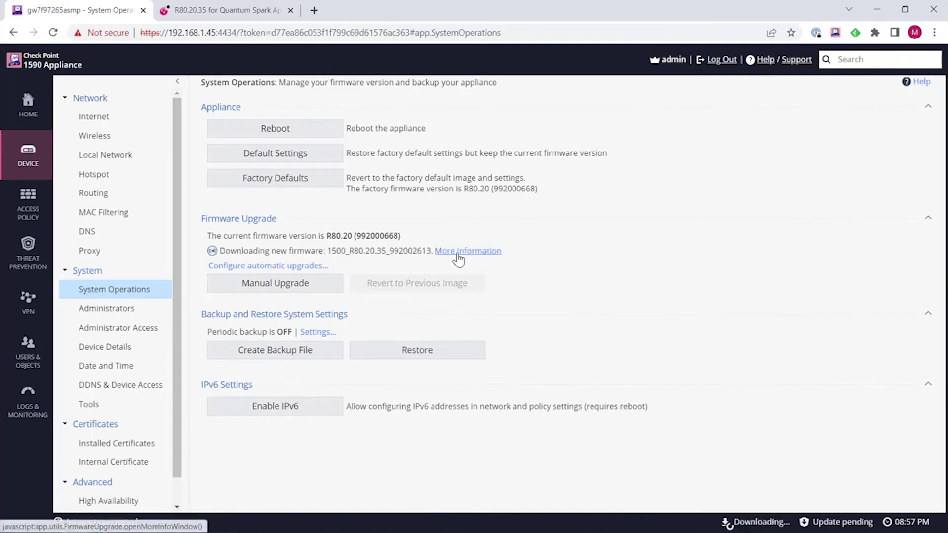
left_click_drag(331, 250, 428, 252)
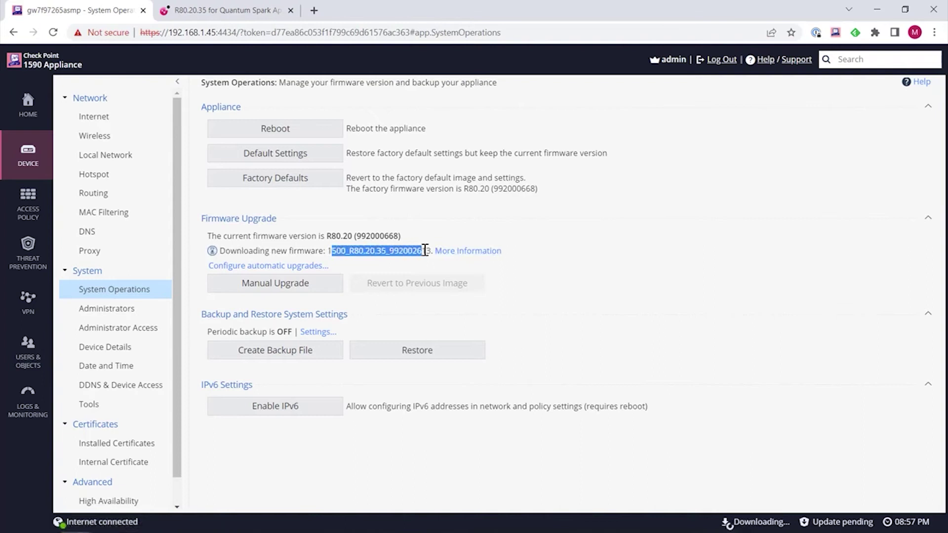
left_click(576, 260)
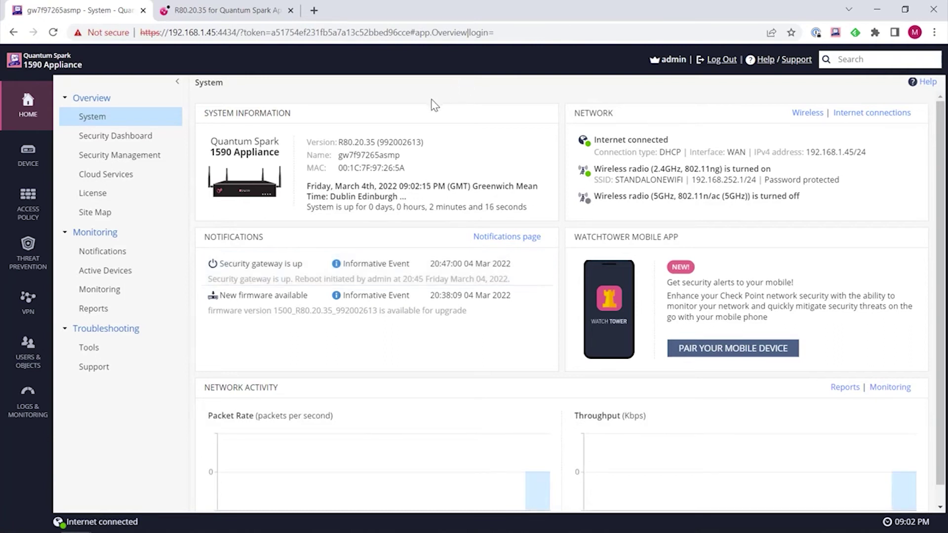
left_click_drag(339, 142, 424, 156)
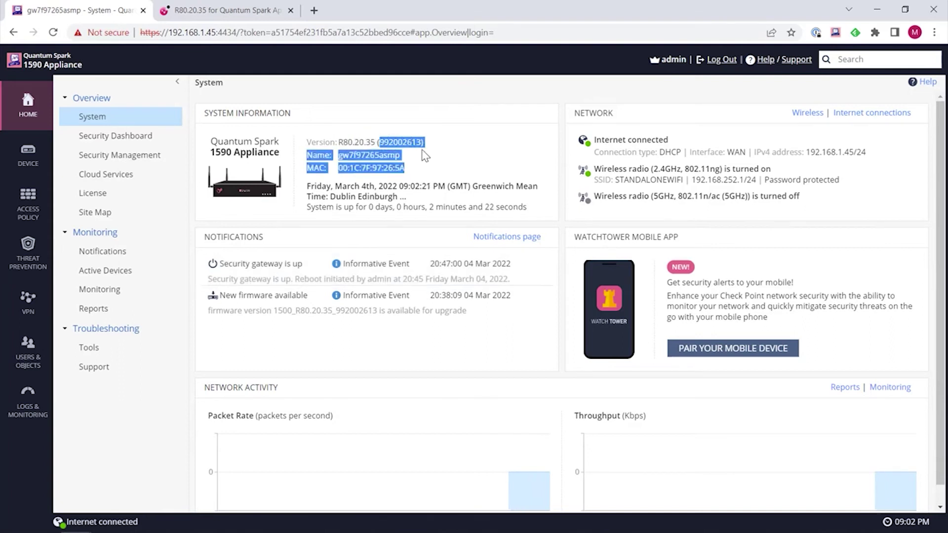
left_click(425, 155)
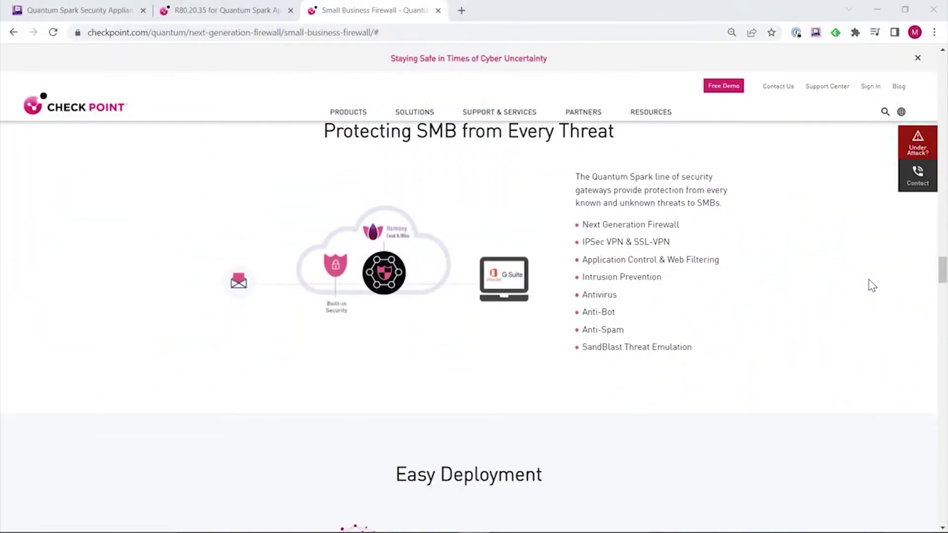
scroll(871, 285, "down", 2)
scroll(872, 285, "down", 2)
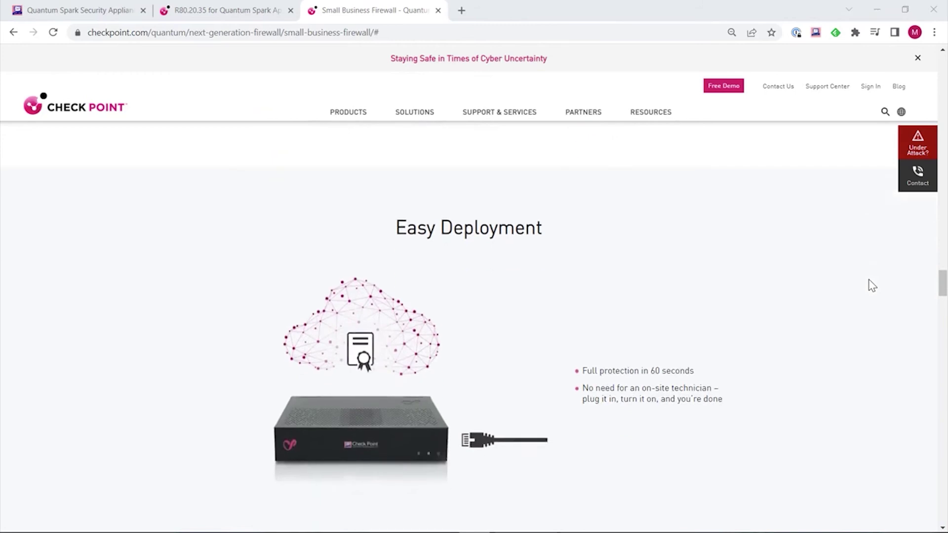
scroll(872, 285, "down", 1)
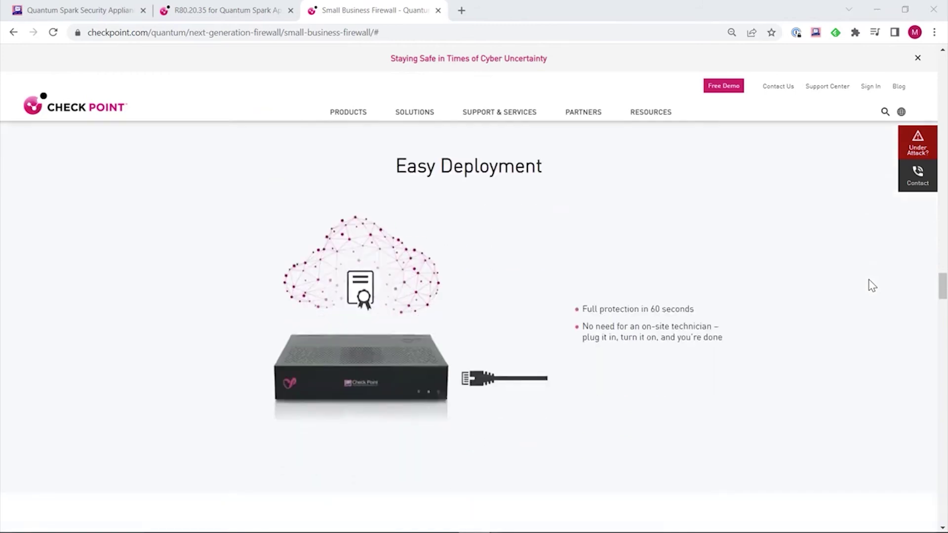
scroll(872, 285, "down", 2)
scroll(872, 285, "down", 2)
scroll(872, 285, "down", 1)
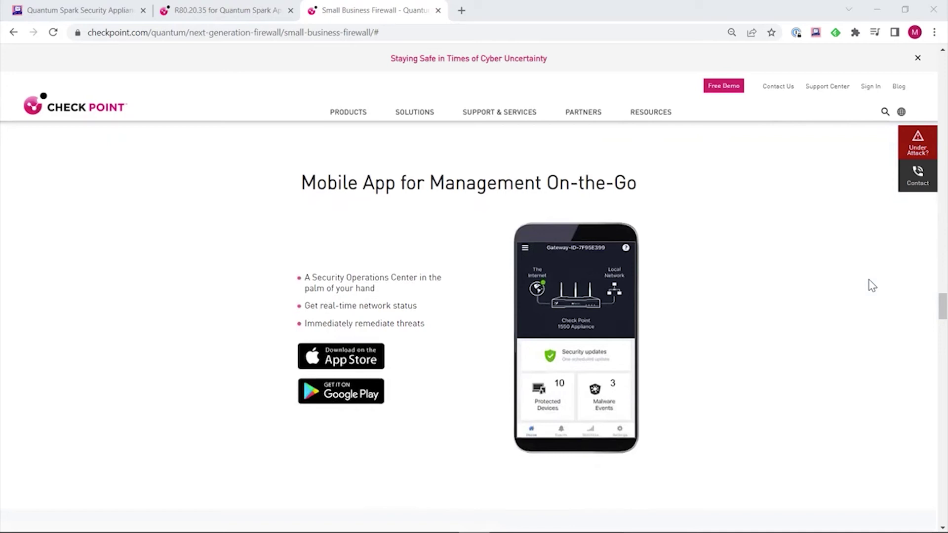
scroll(872, 286, "down", 2)
scroll(873, 285, "down", 2)
scroll(872, 285, "down", 1)
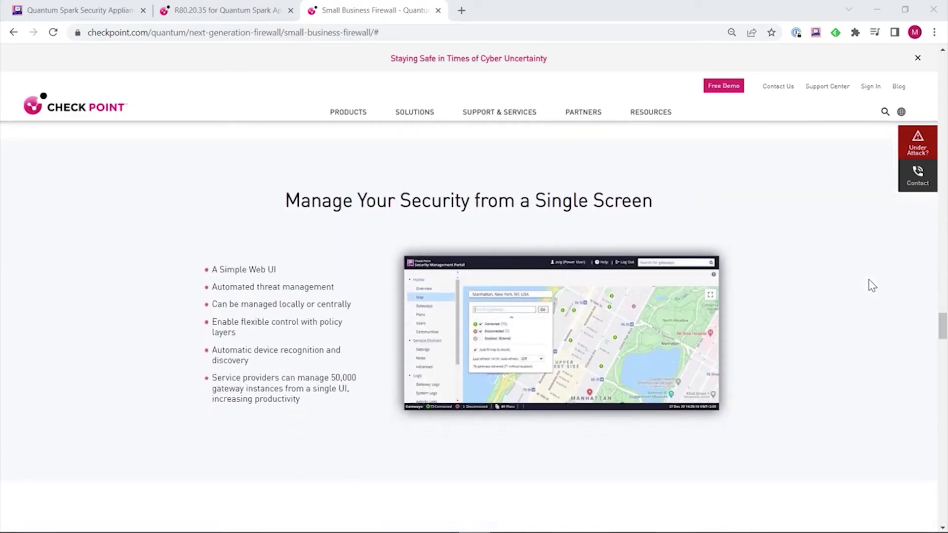
scroll(872, 285, "down", 3)
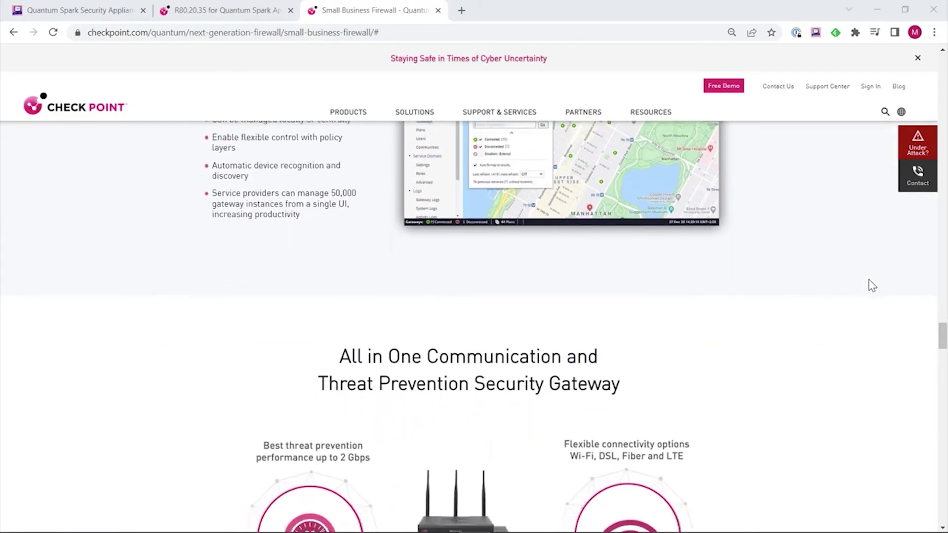
scroll(872, 285, "down", 2)
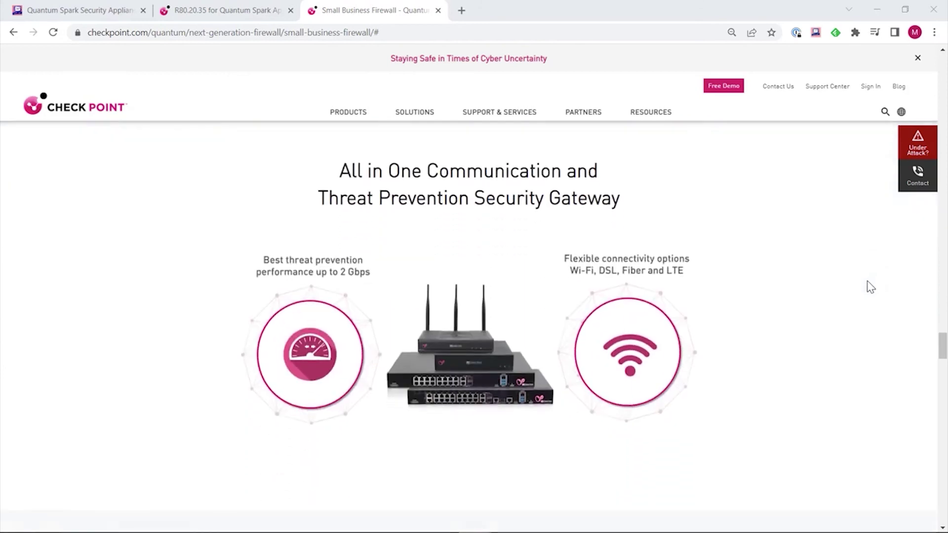
scroll(871, 288, "down", 1)
scroll(870, 287, "down", 3)
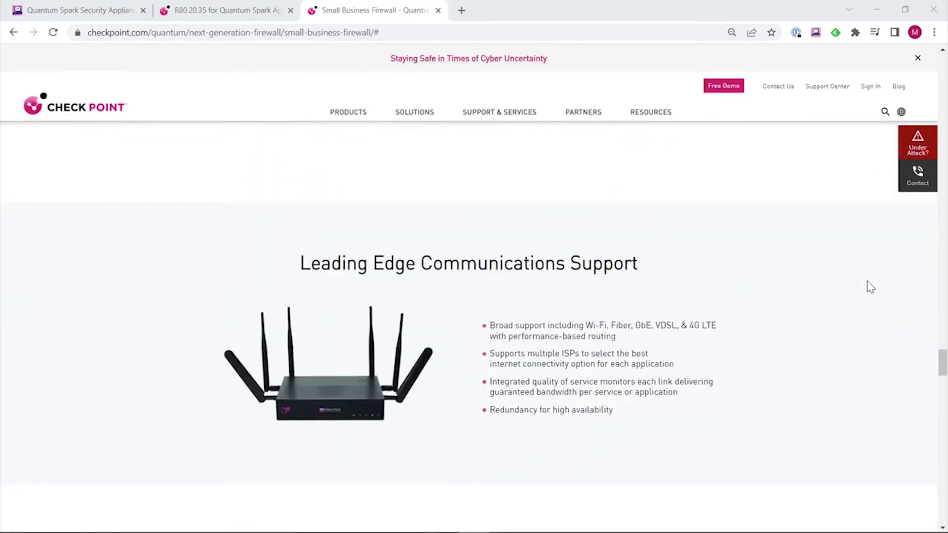
scroll(871, 287, "down", 2)
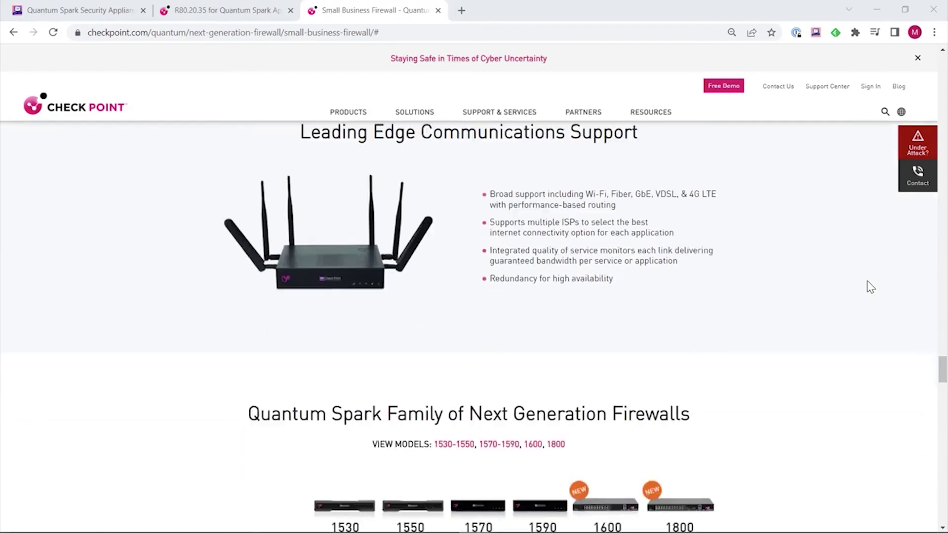
scroll(871, 288, "down", 2)
scroll(870, 287, "down", 1)
scroll(871, 287, "down", 1)
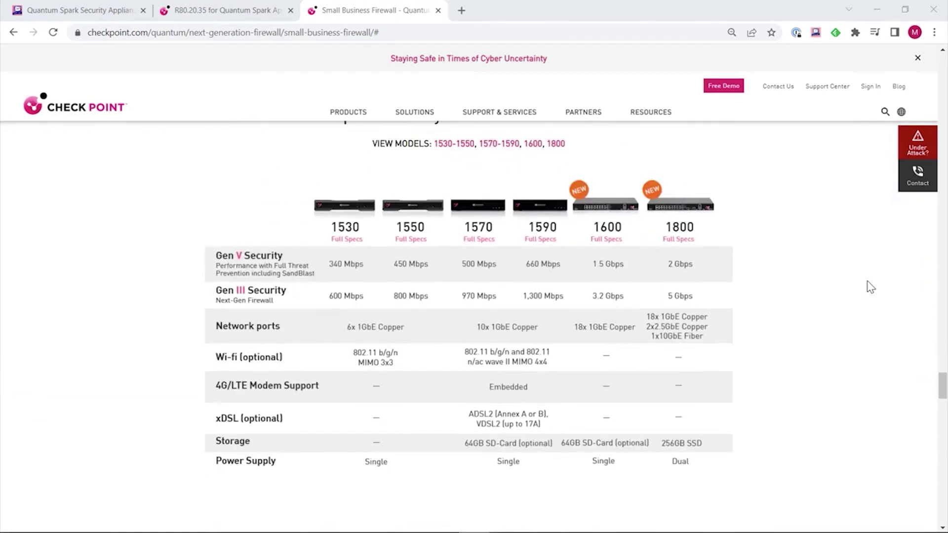
scroll(871, 288, "down", 3)
scroll(870, 288, "down", 2)
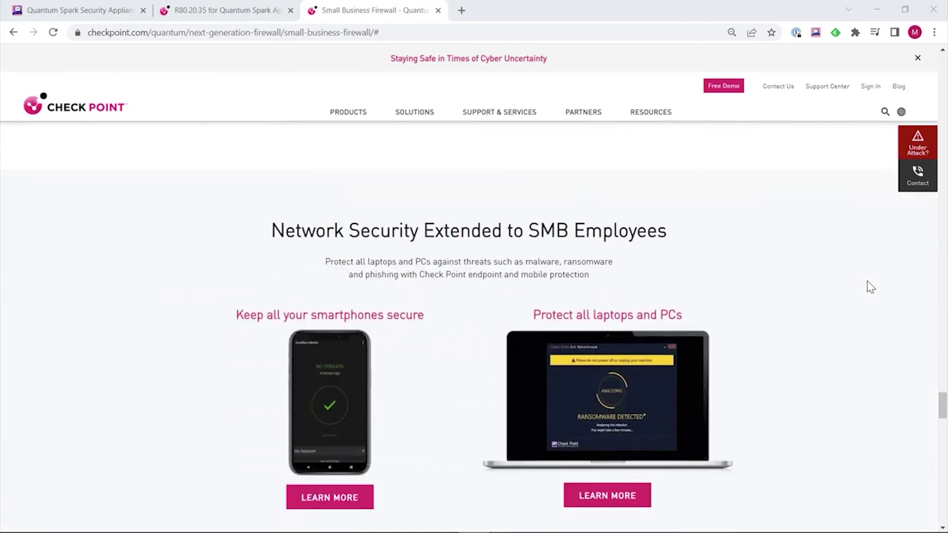
scroll(870, 288, "down", 2)
scroll(870, 288, "down", 3)
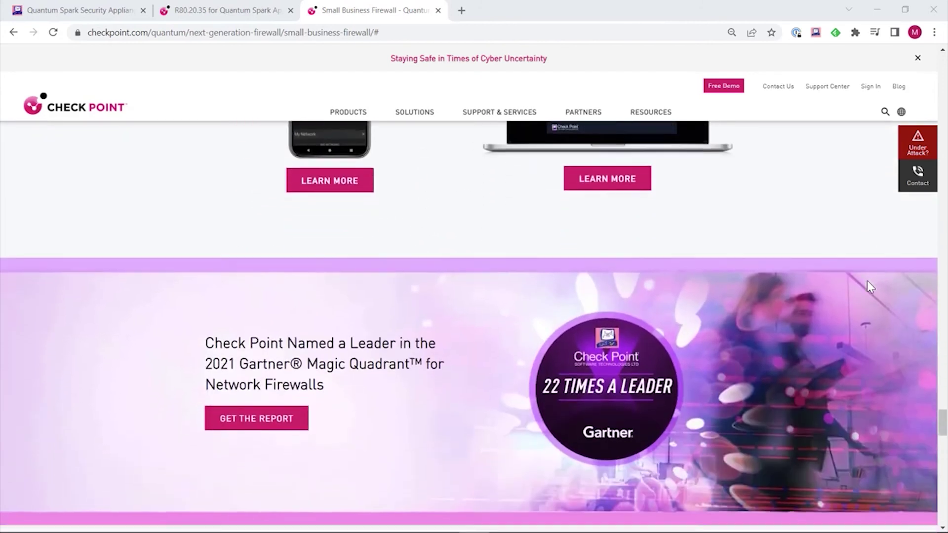